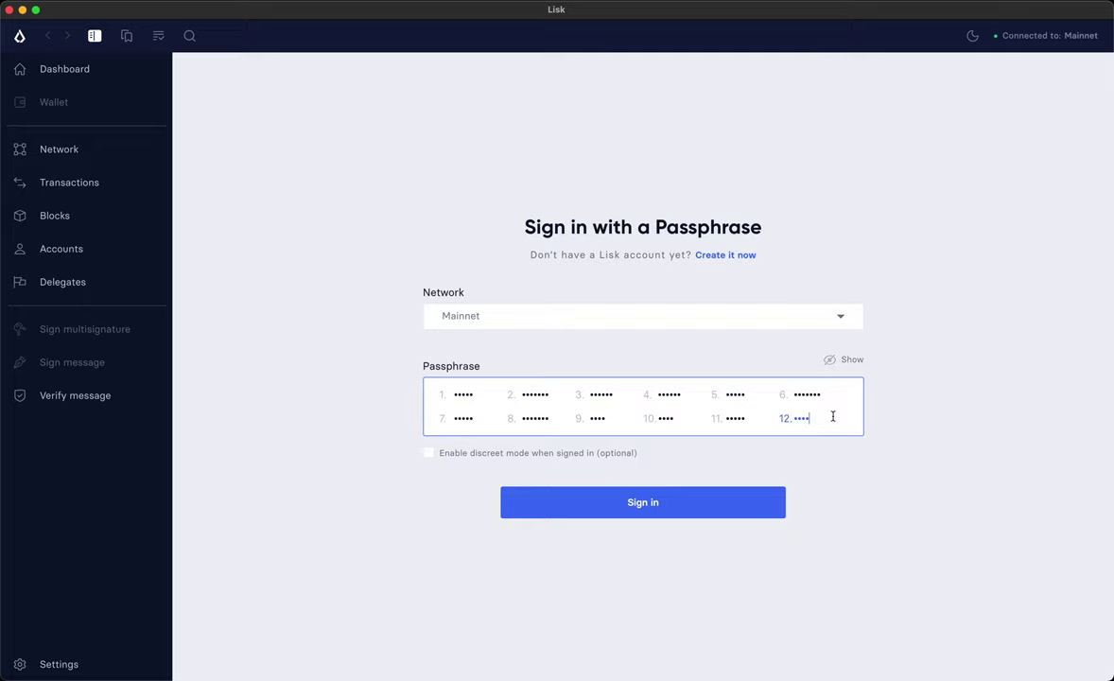
Sign in and scroll the Delegates page's inside-round list down to the hirish row
left_click(663, 509)
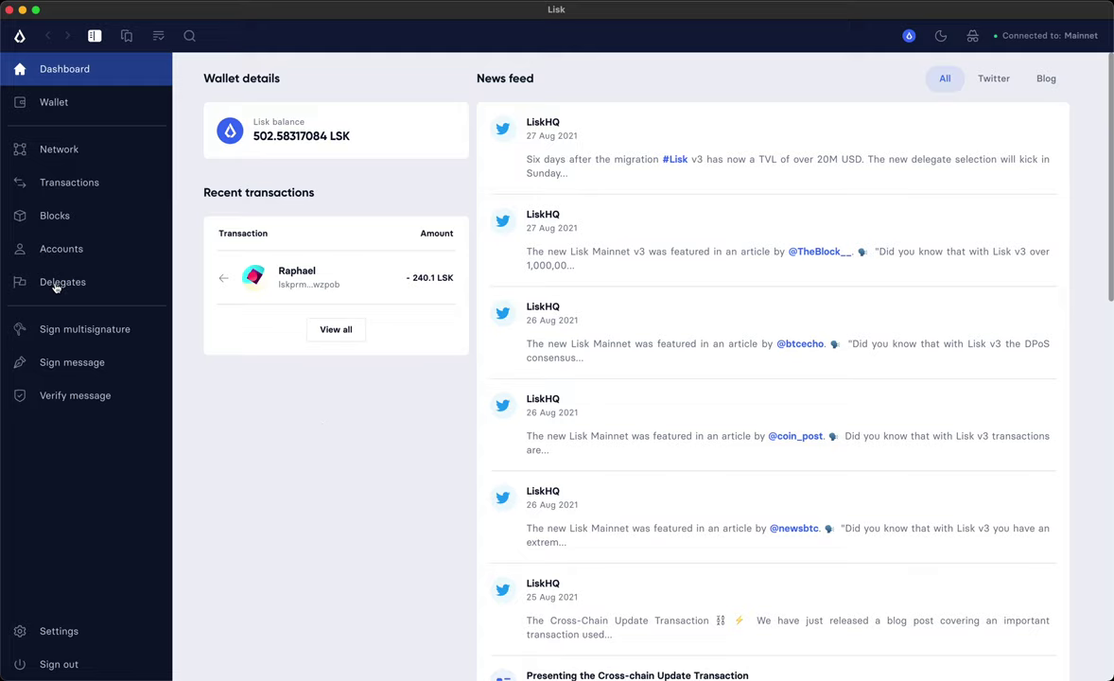
left_click(55, 288)
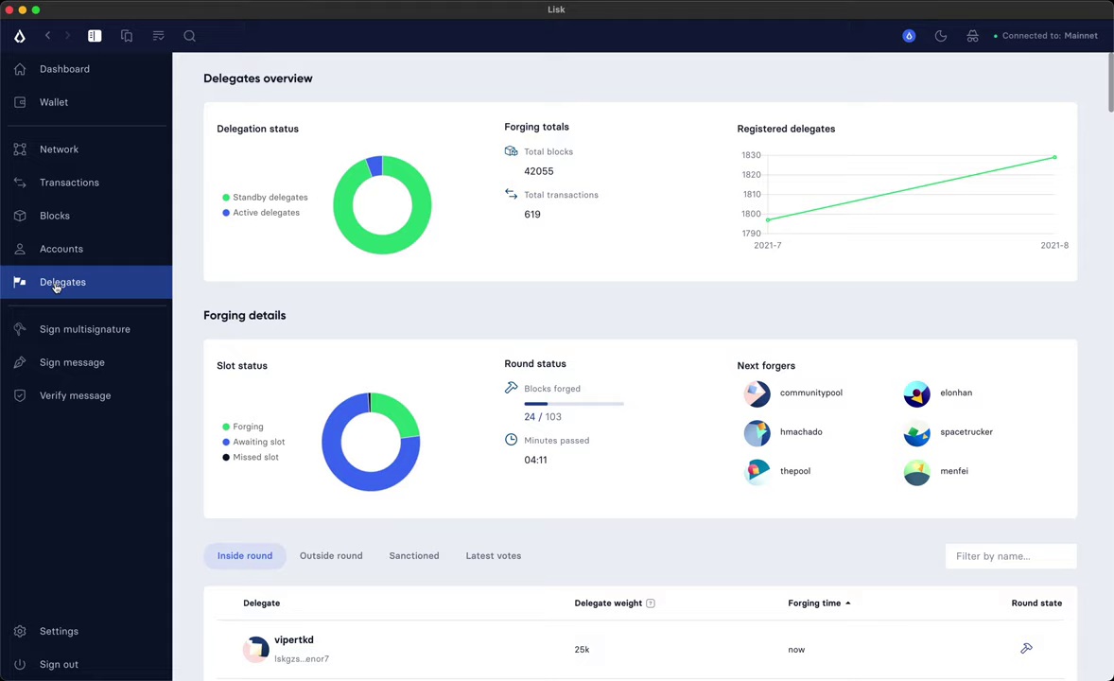
scroll(350, 281, "down", 2)
scroll(350, 281, "down", 6)
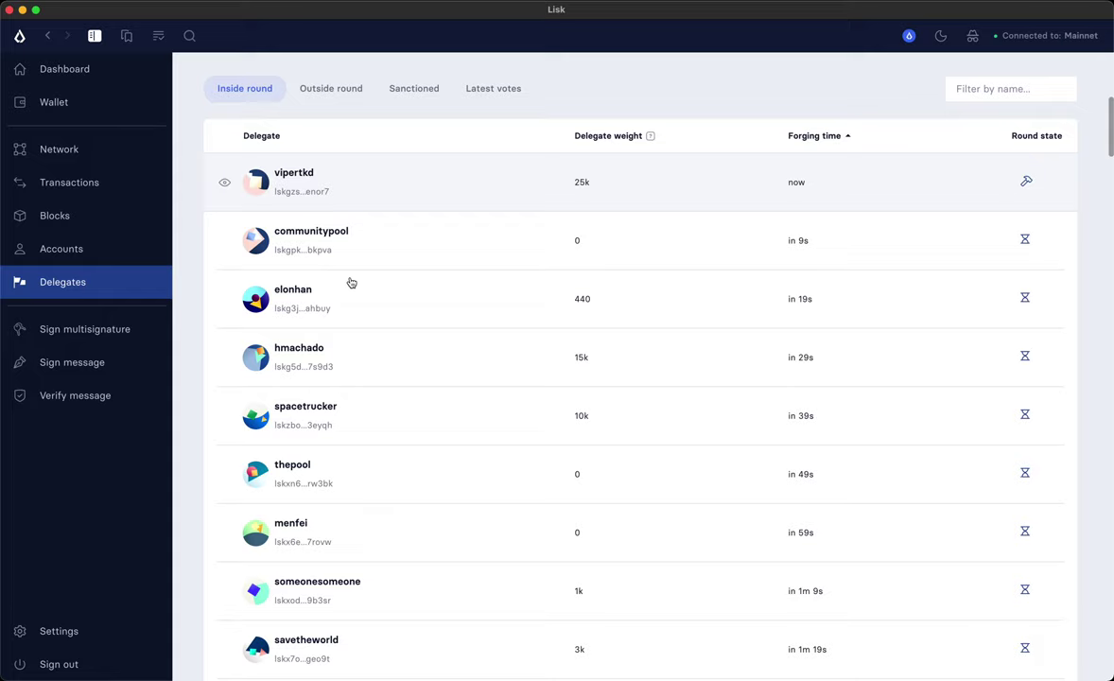
scroll(351, 282, "down", 7)
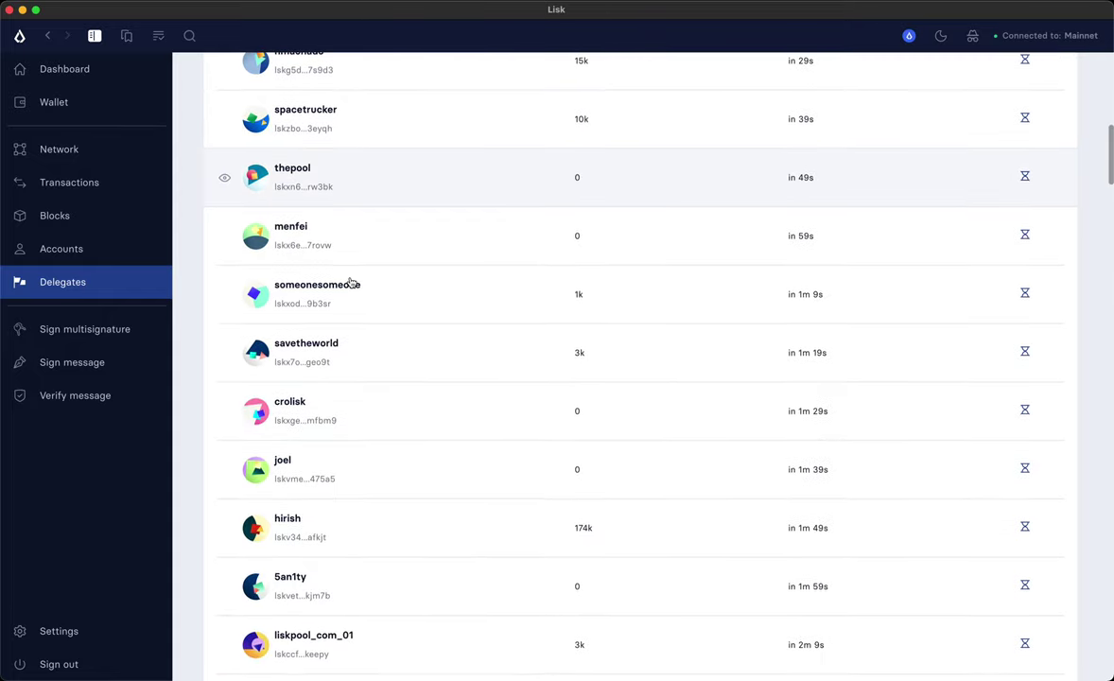
scroll(351, 282, "down", 2)
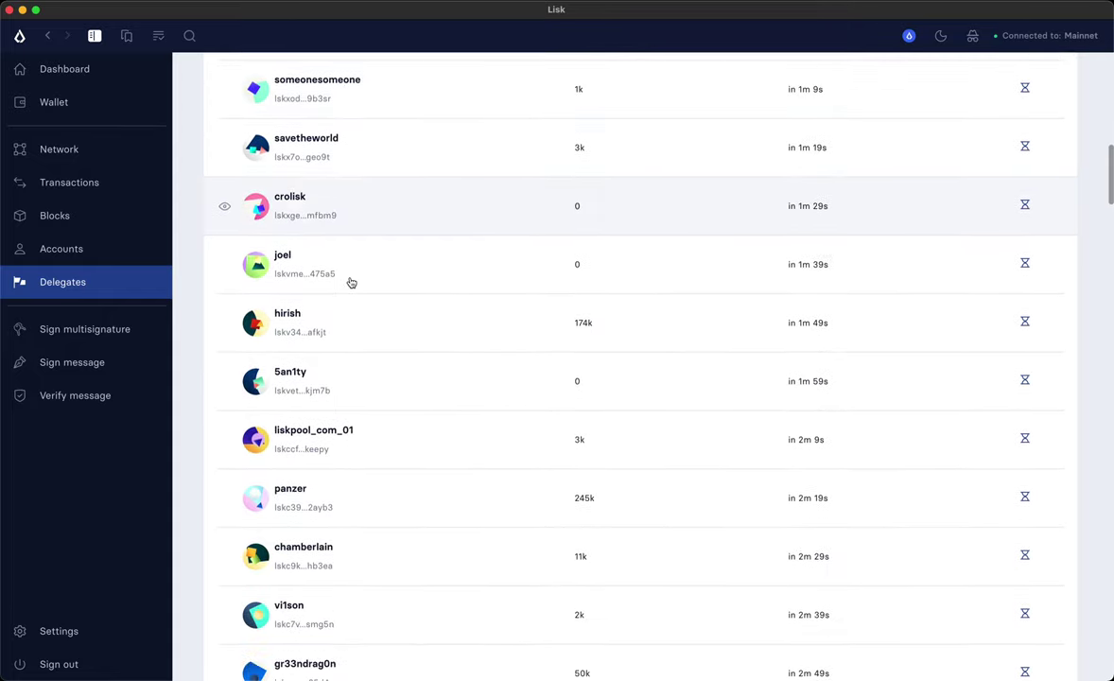
Add hirish to the voting queue from its account page with a 10 LSK vote amount
left_click(291, 318)
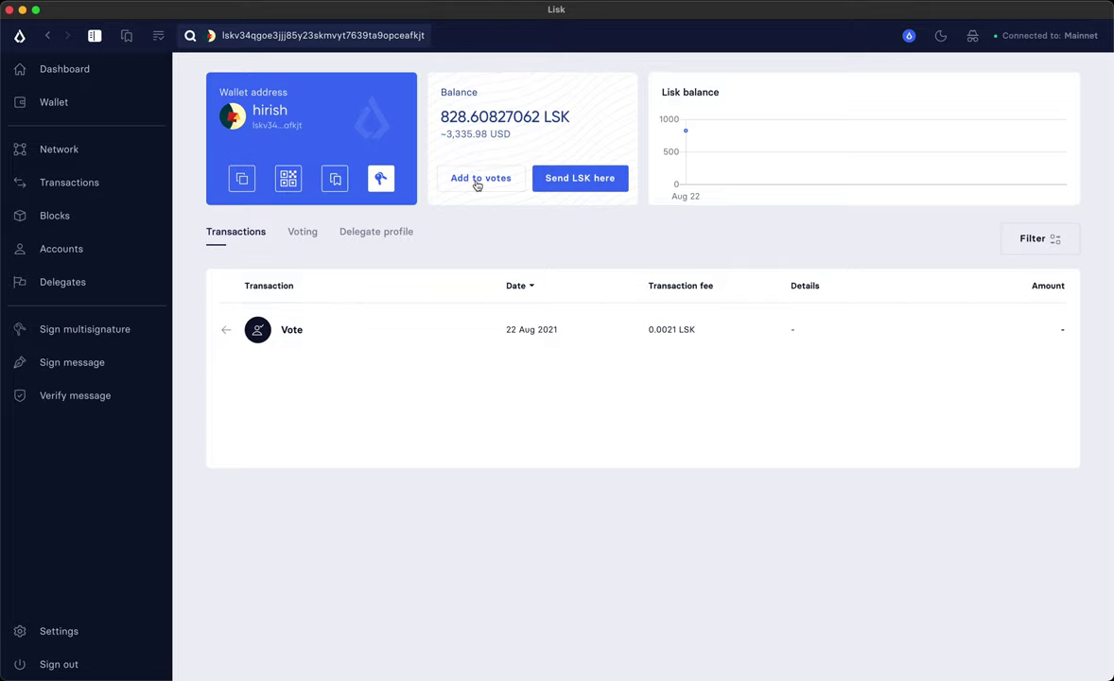
left_click(477, 182)
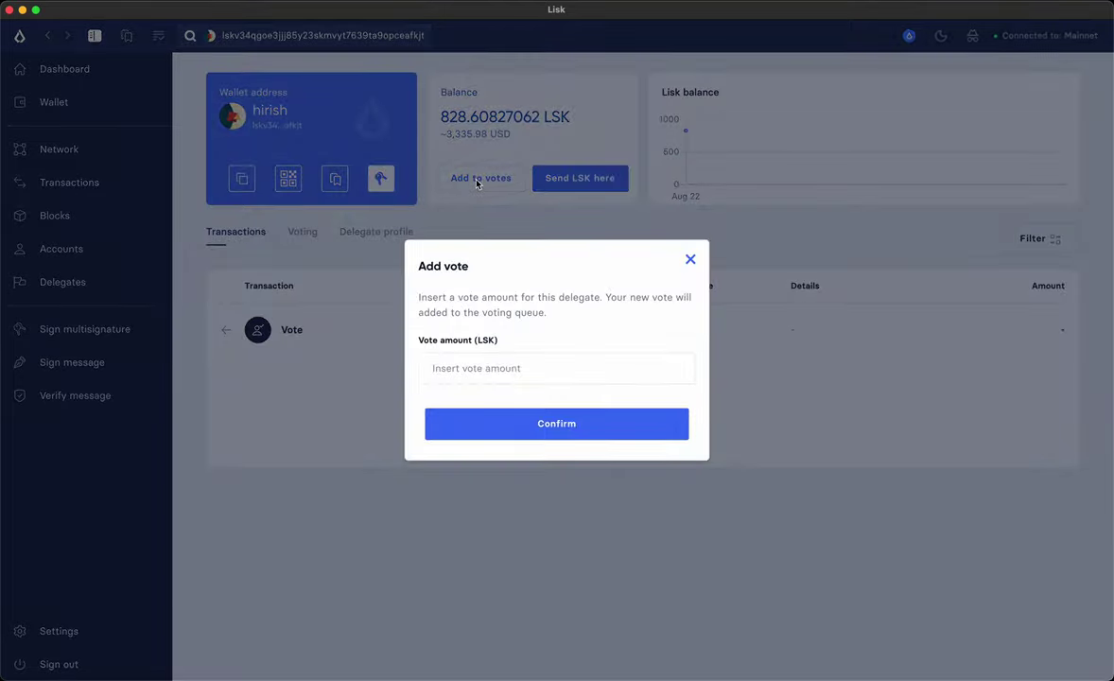
left_click(488, 374)
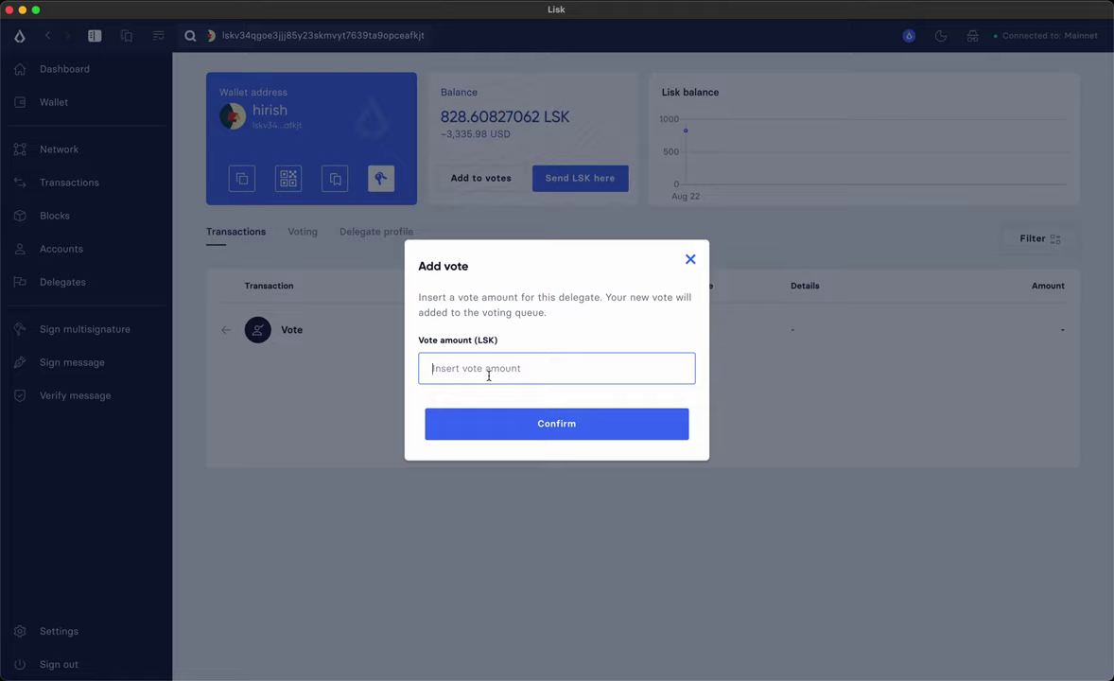
type("10")
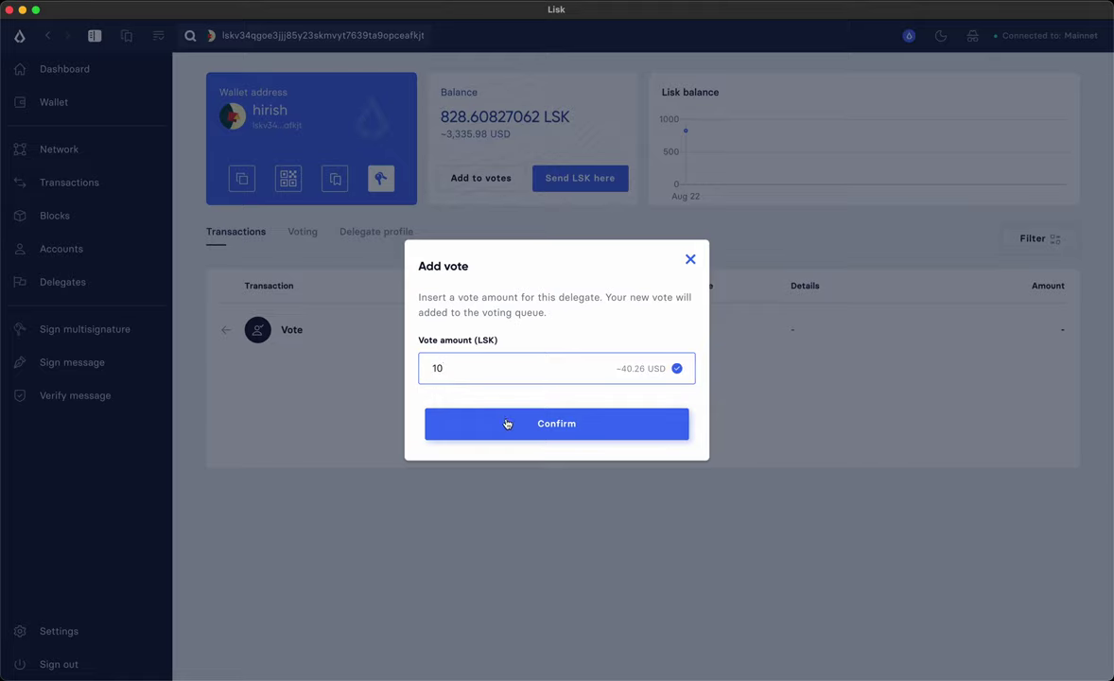
left_click(507, 424)
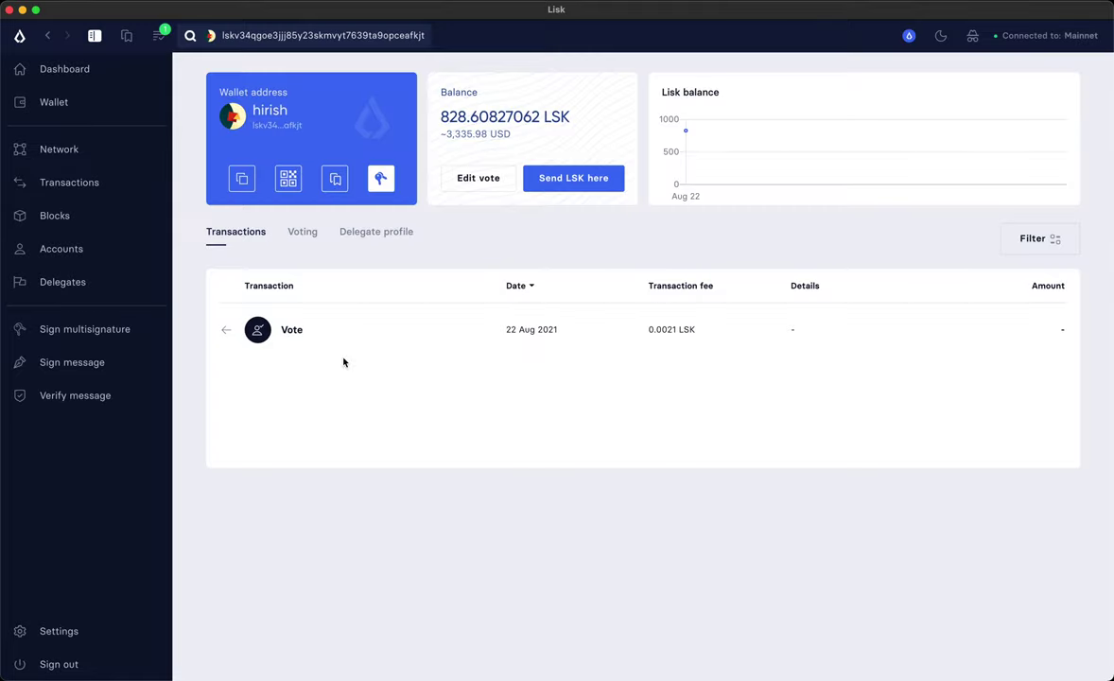
left_click(162, 39)
mouse_move(170, 166)
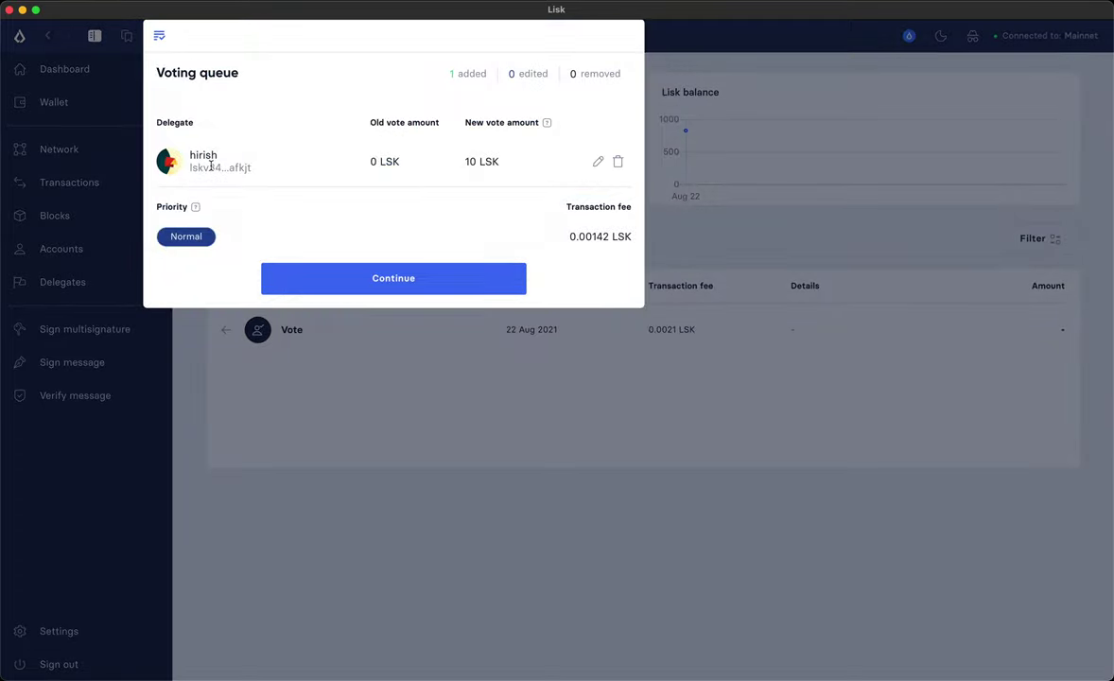
left_click(158, 38)
left_click(160, 38)
mouse_move(249, 164)
left_click(560, 416)
Return to the delegates list and open the moosty delegate's account page
left_click(77, 281)
scroll(445, 443, "down", 15)
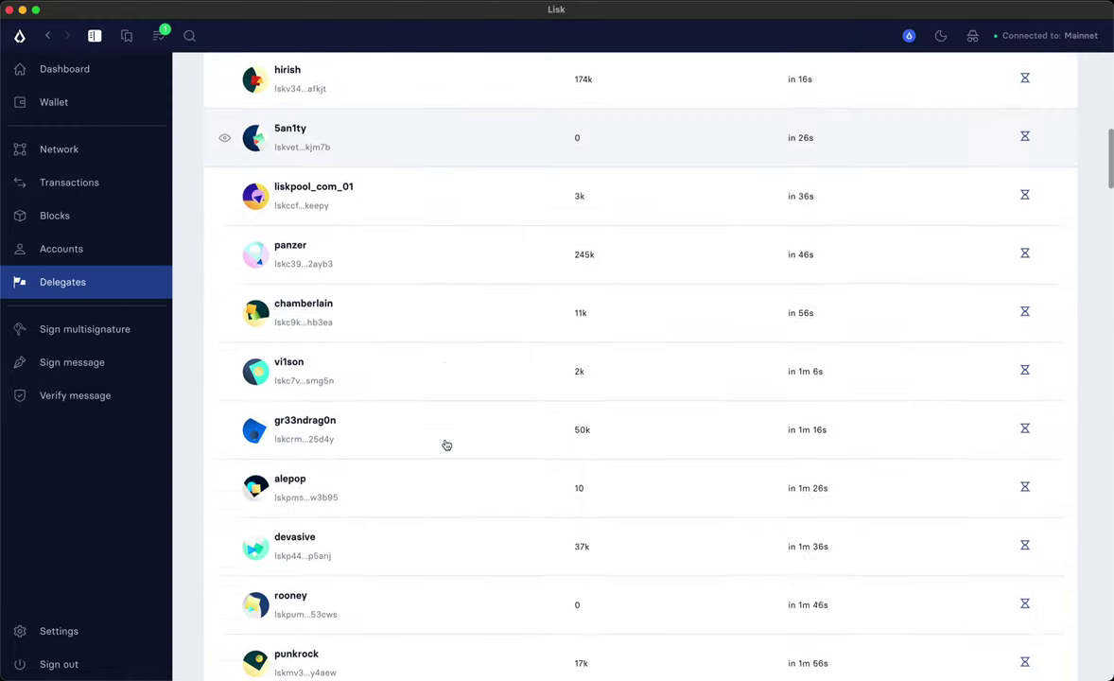
scroll(445, 444, "down", 10)
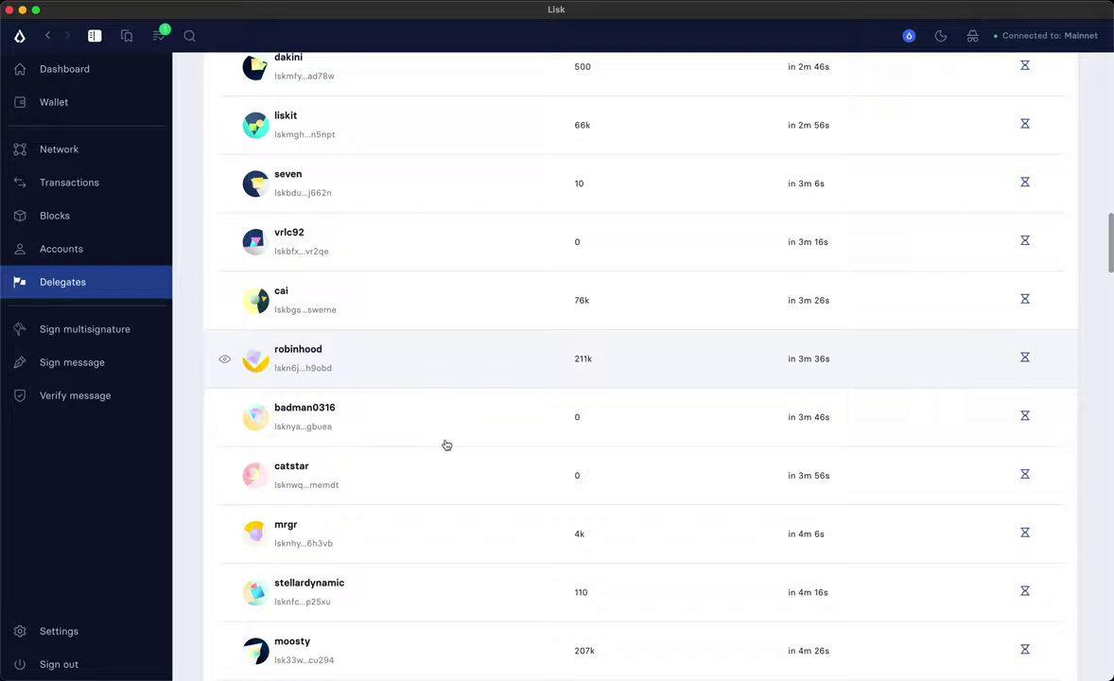
scroll(446, 445, "down", 3)
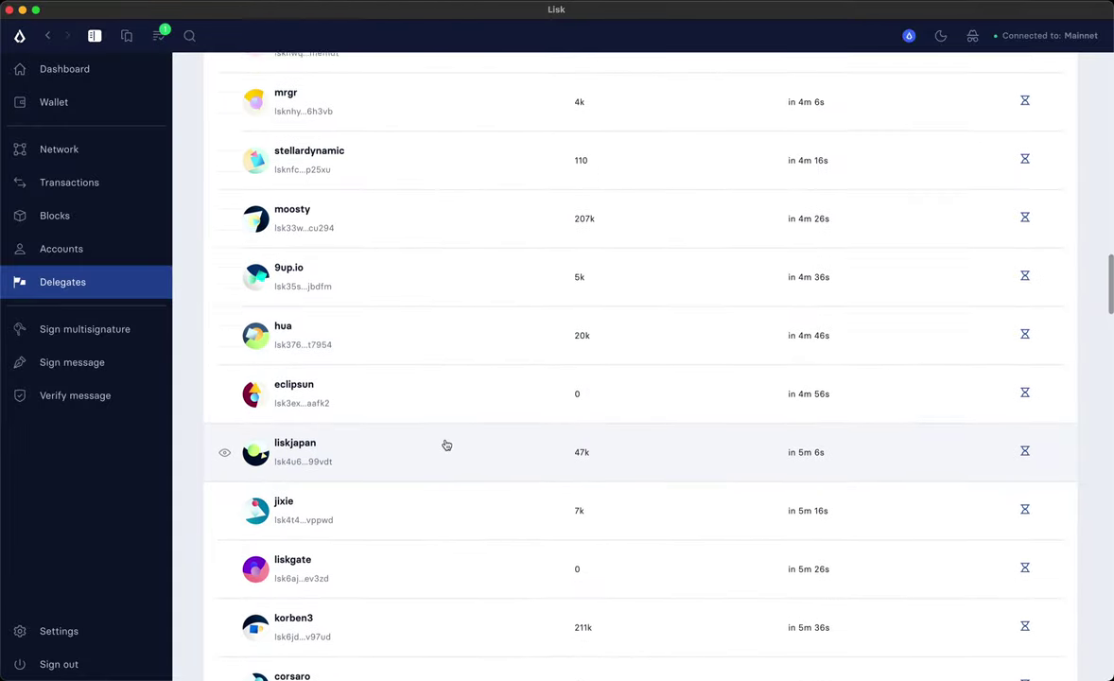
scroll(445, 444, "up", 1)
left_click(304, 236)
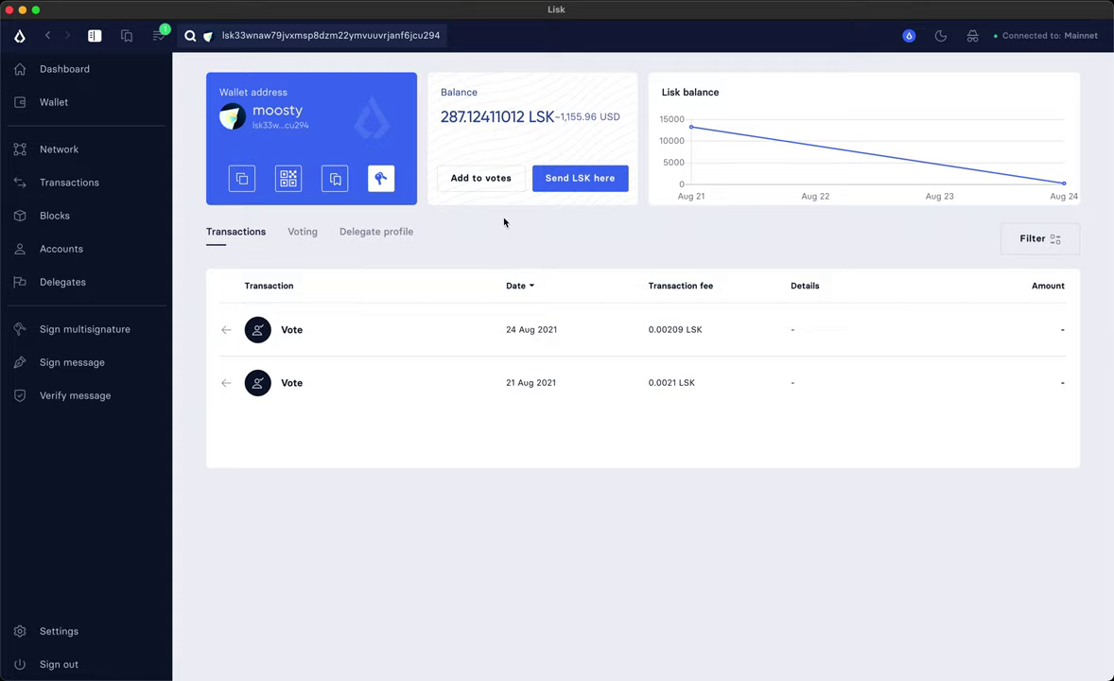
Queue a 20 LSK vote for moosty and bring up the voting queue
left_click(493, 186)
left_click(437, 368)
type("20")
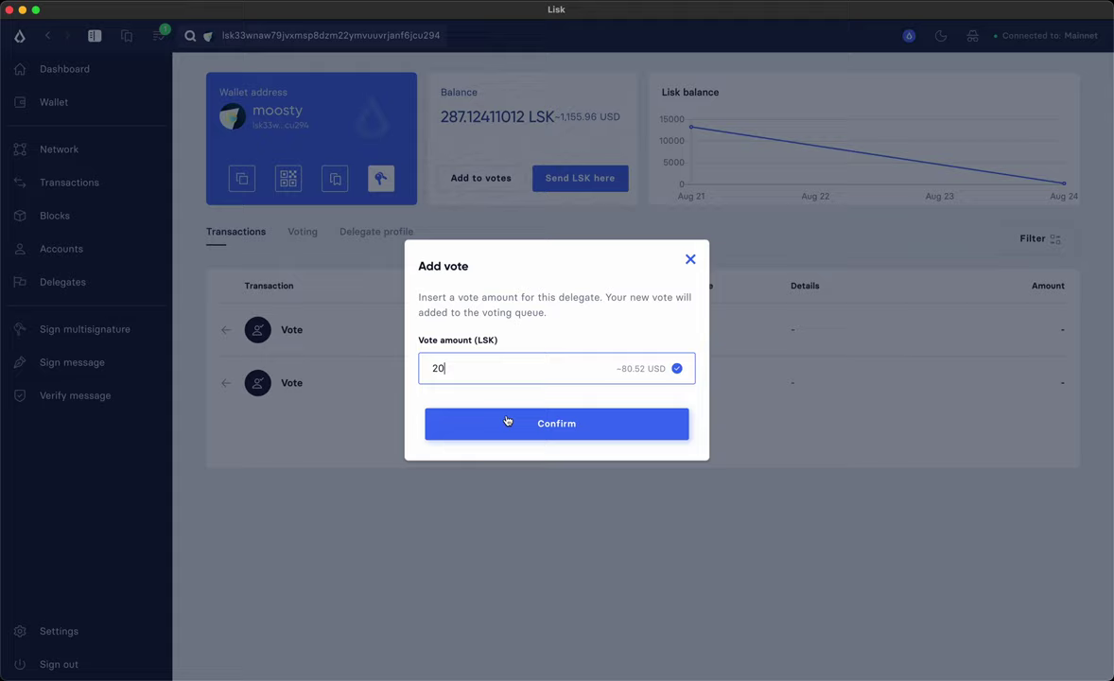
left_click(507, 423)
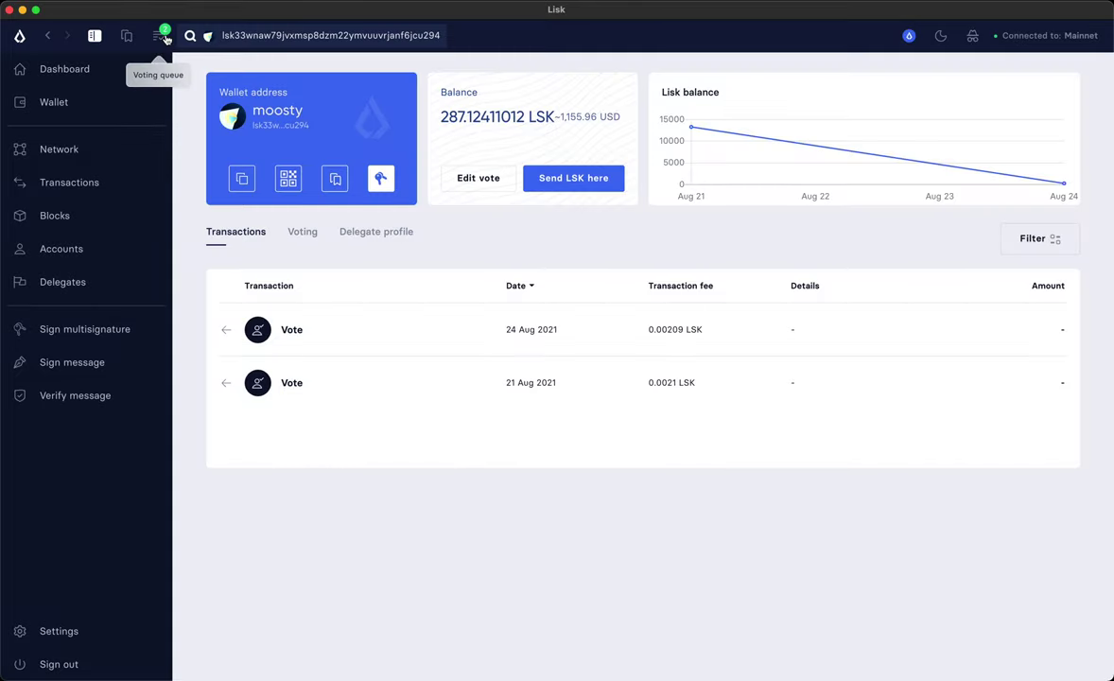
left_click(163, 36)
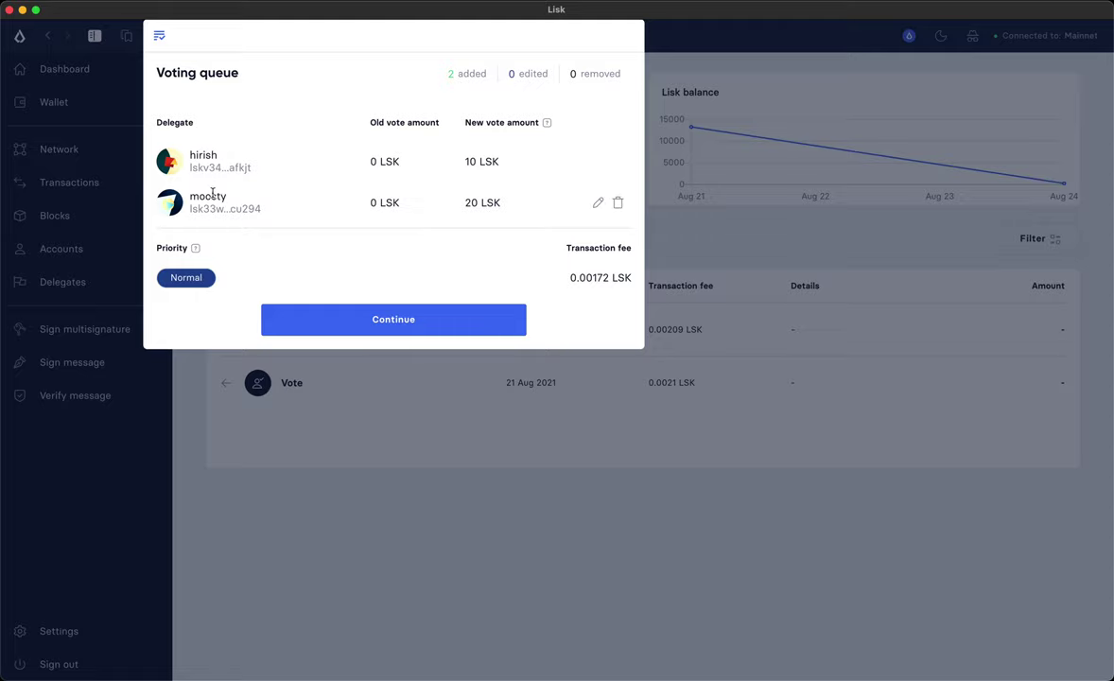
Close the voting queue and find carbonara's account through a network search
left_click(359, 546)
left_click(301, 35)
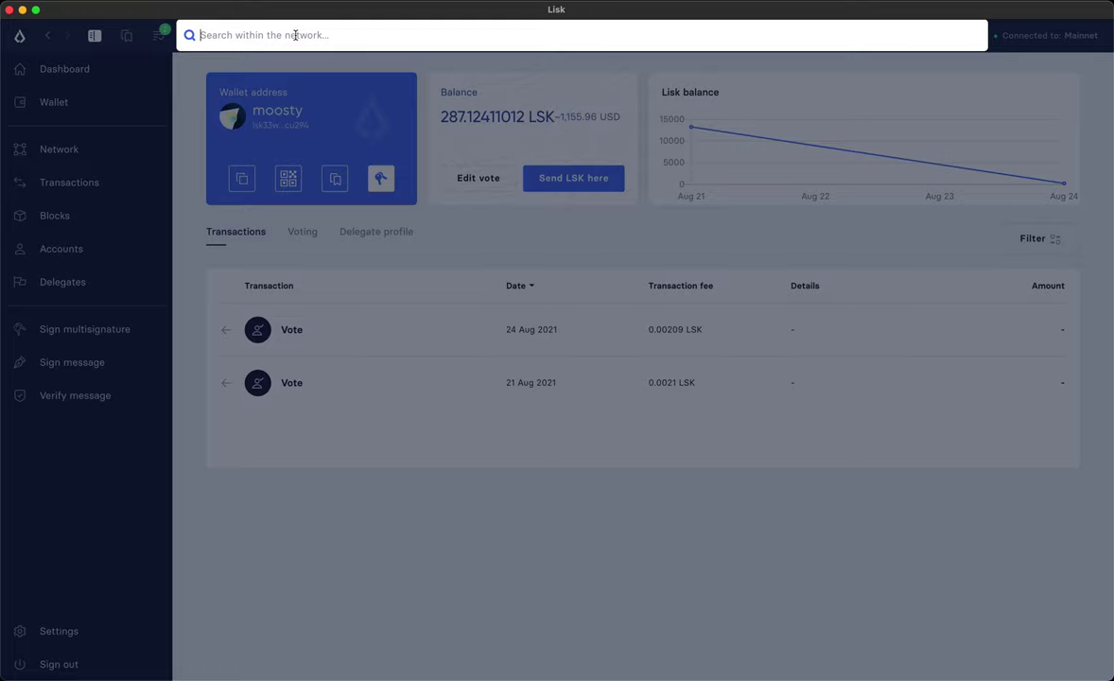
type("carbonara")
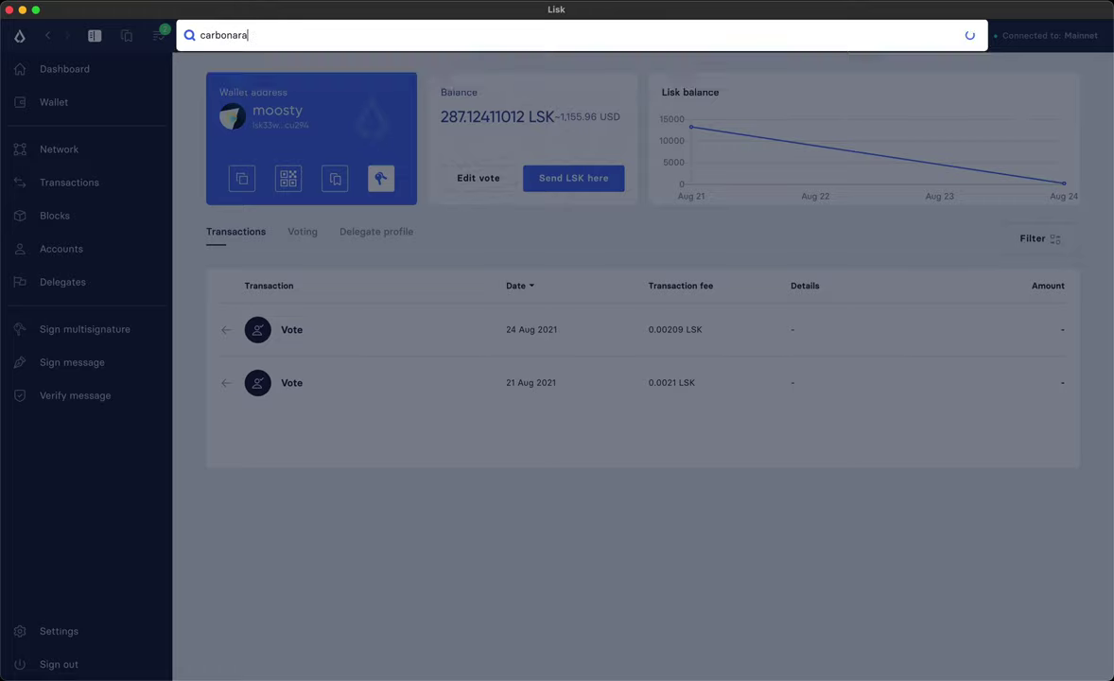
left_click(252, 109)
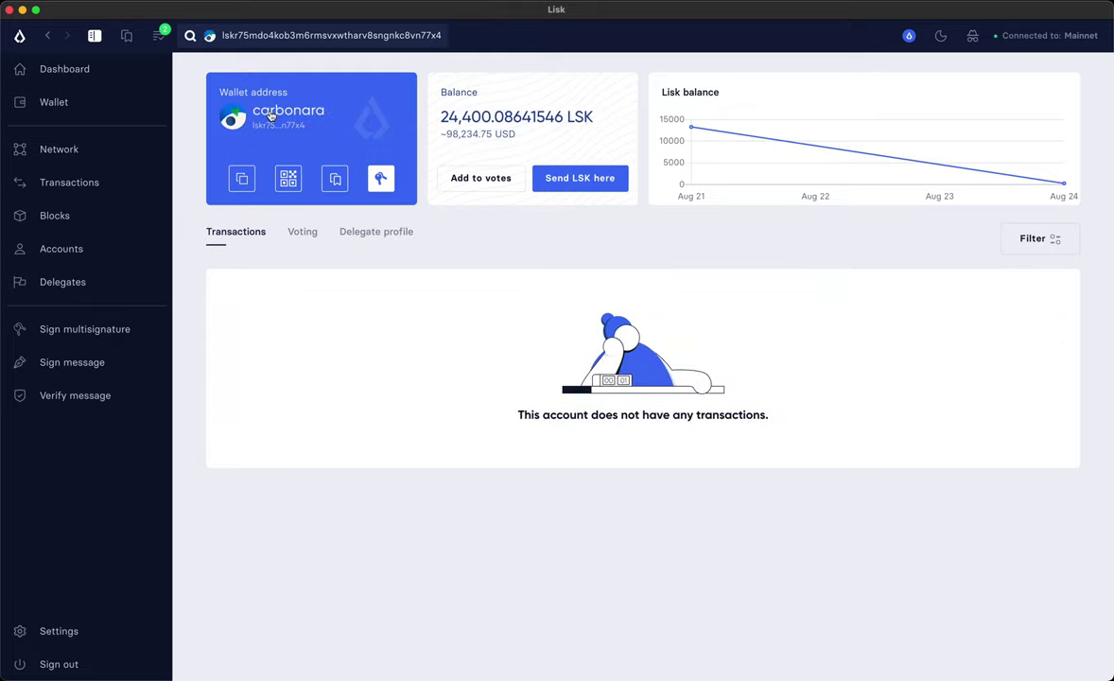
Queue a 20 LSK vote for carbonara
left_click(484, 179)
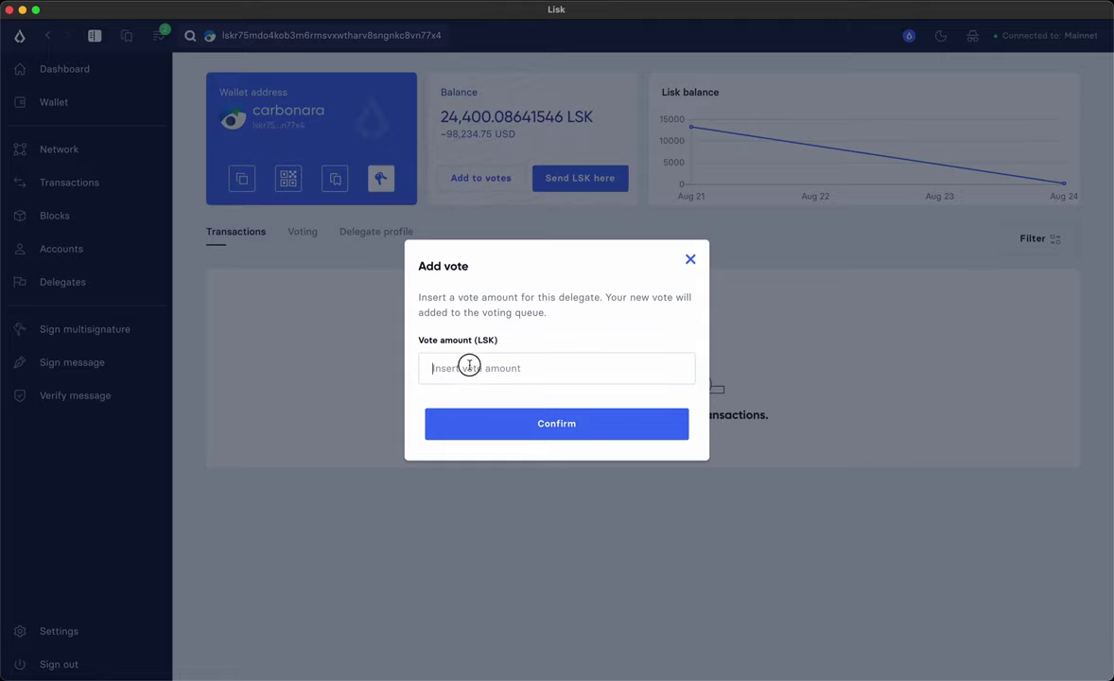
type("20")
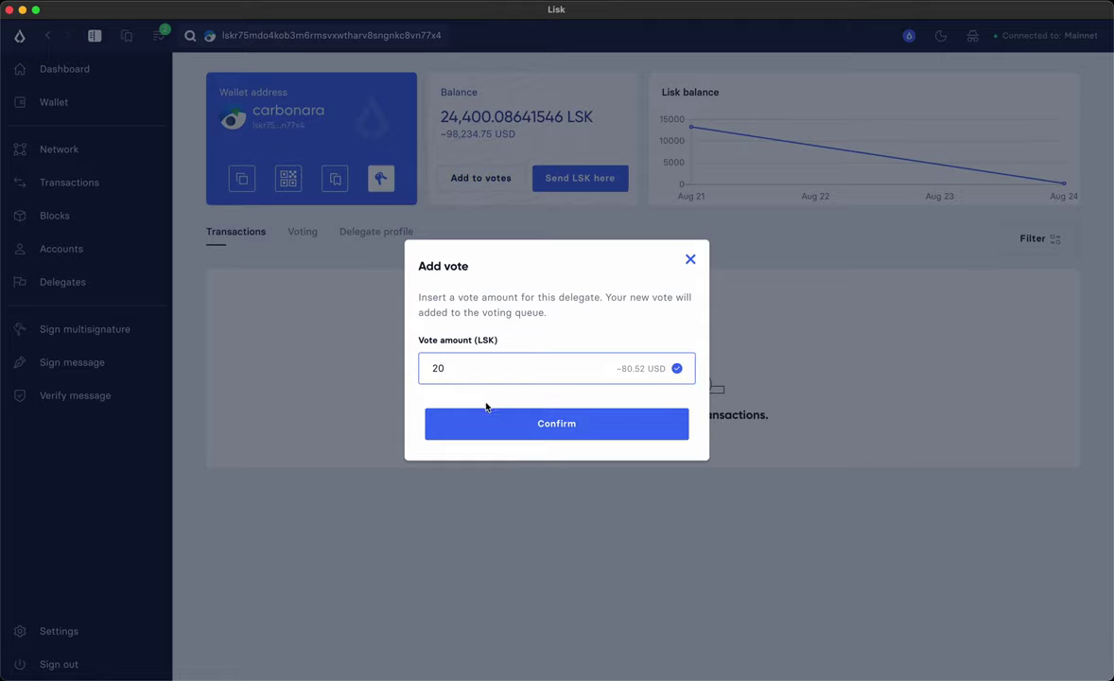
left_click(515, 423)
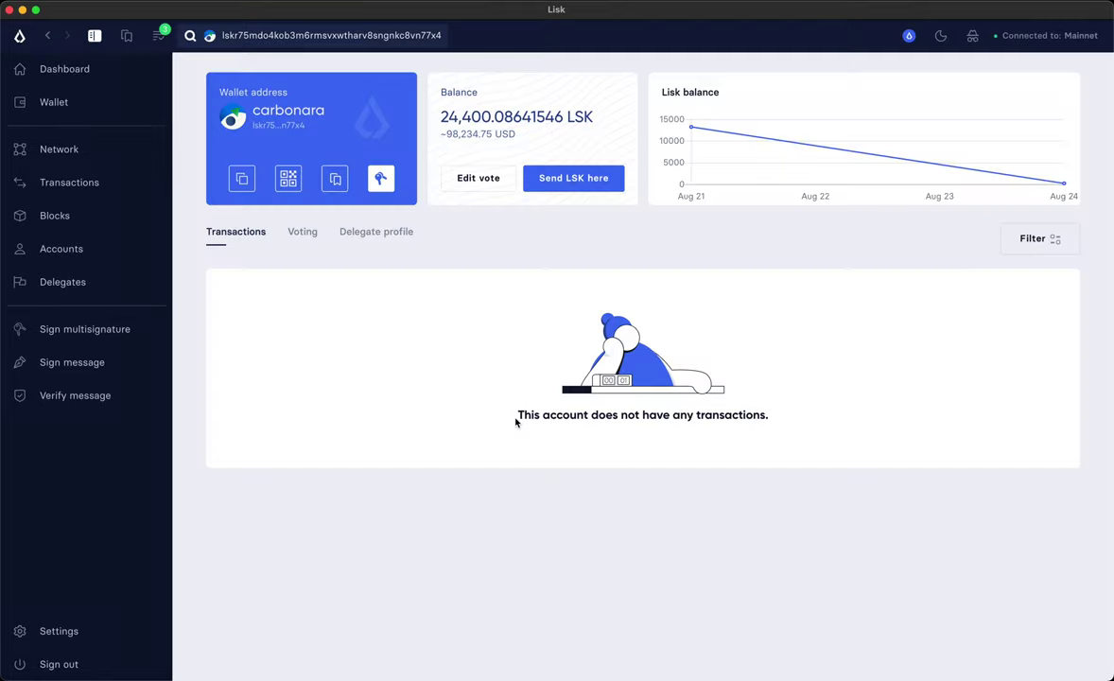
Edit hirish's queued vote in the voting queue, changing 10 LSK to 20 LSK
left_click(158, 38)
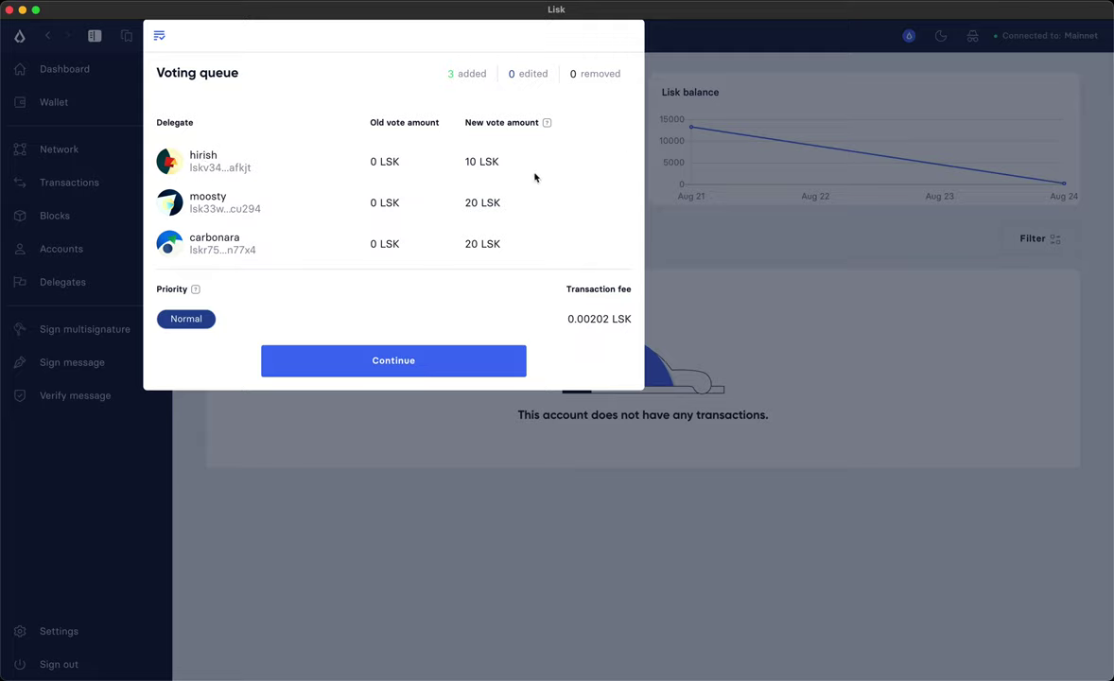
left_click(597, 162)
double_click(503, 161)
type("20")
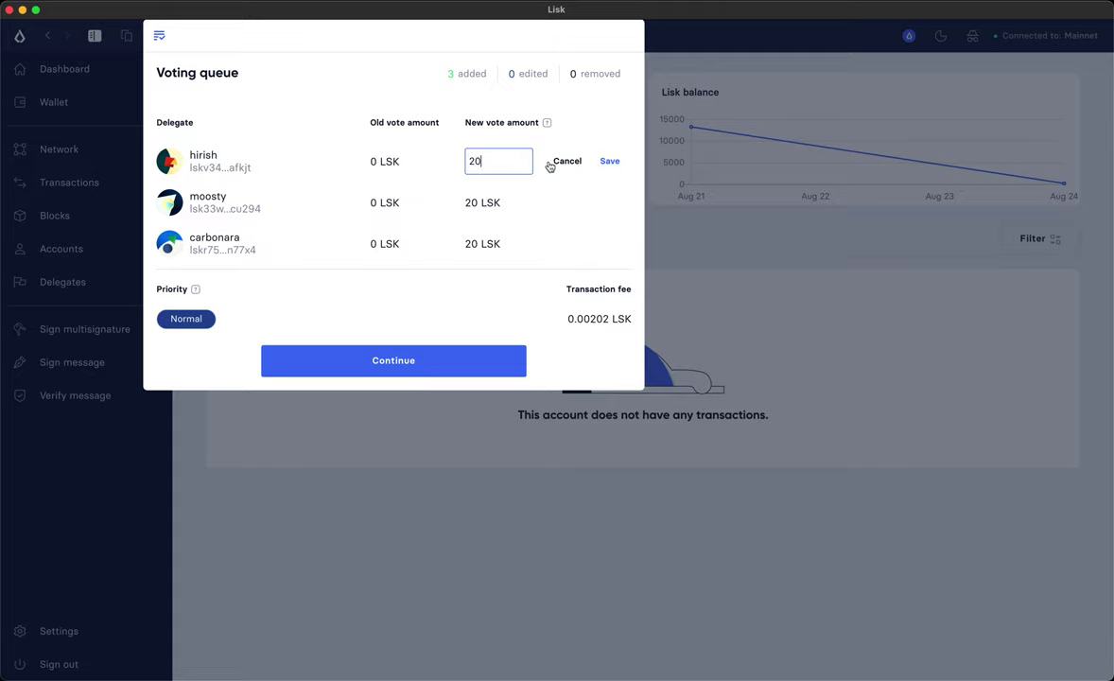
left_click(609, 161)
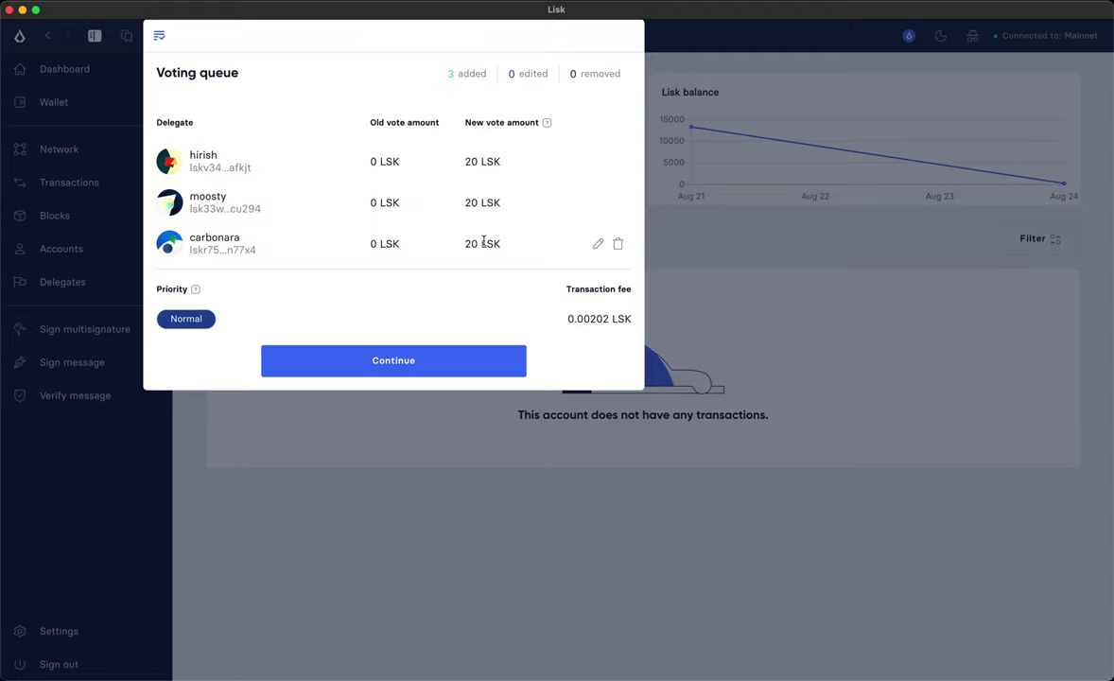
Confirm the three 20 LSK votes on the Voting summary and go back to the wallet
left_click(393, 369)
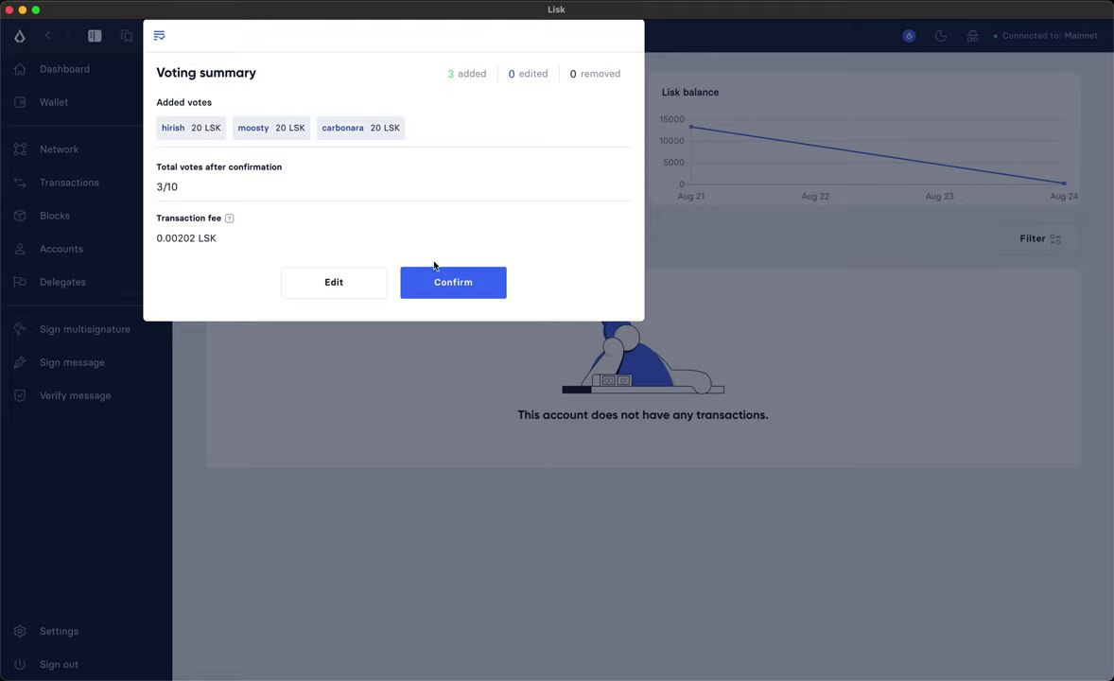
left_click(450, 285)
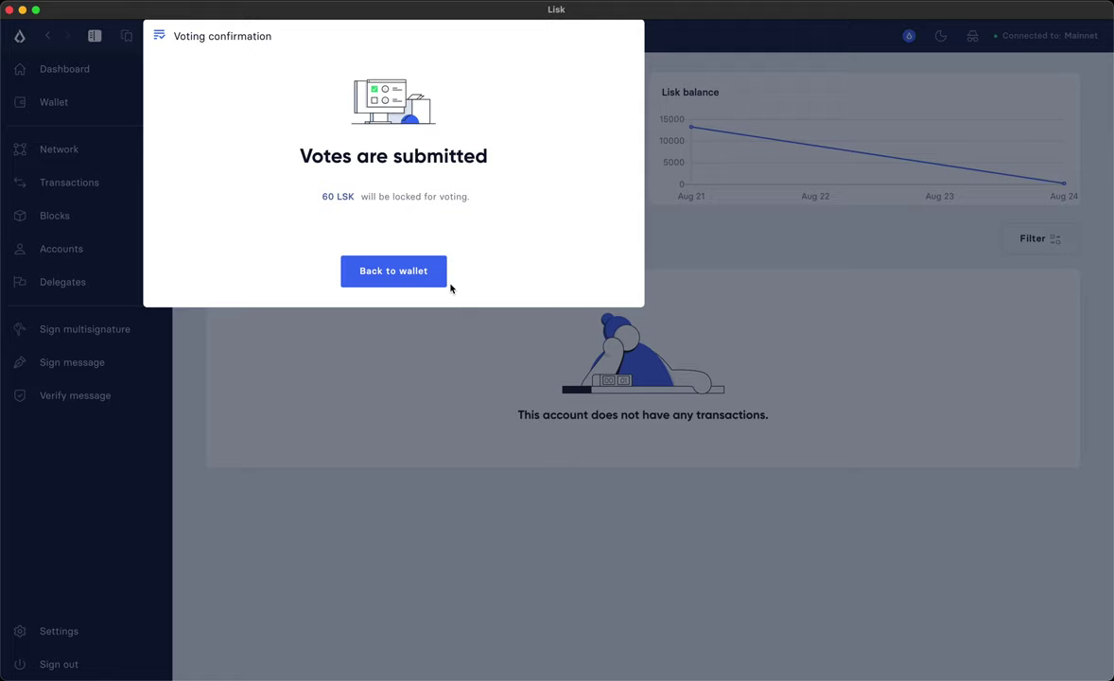
left_click(395, 270)
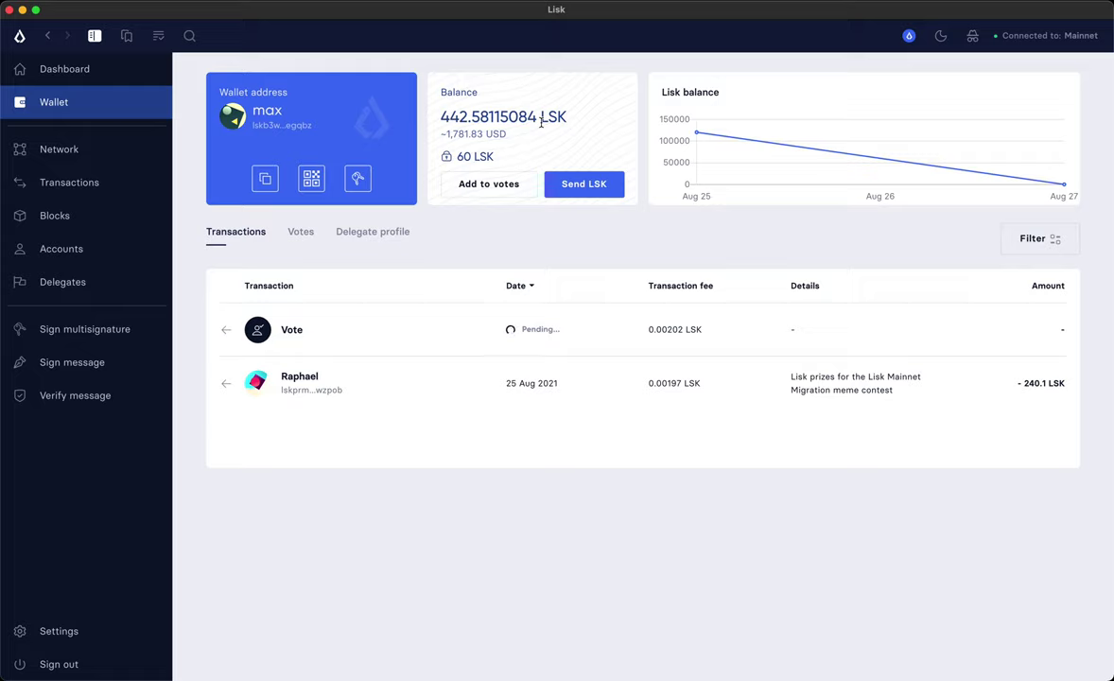
Refresh the wallet via the Dashboard to check the 60 LSK locked and the Vote transaction
left_click(85, 66)
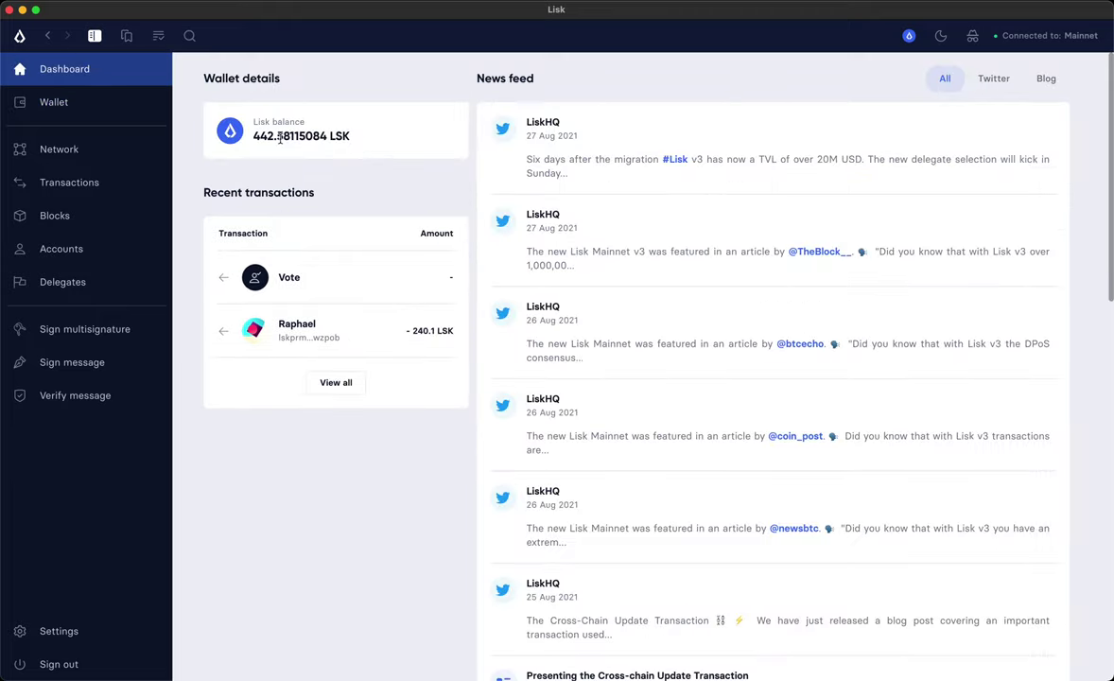
left_click(53, 106)
mouse_move(627, 660)
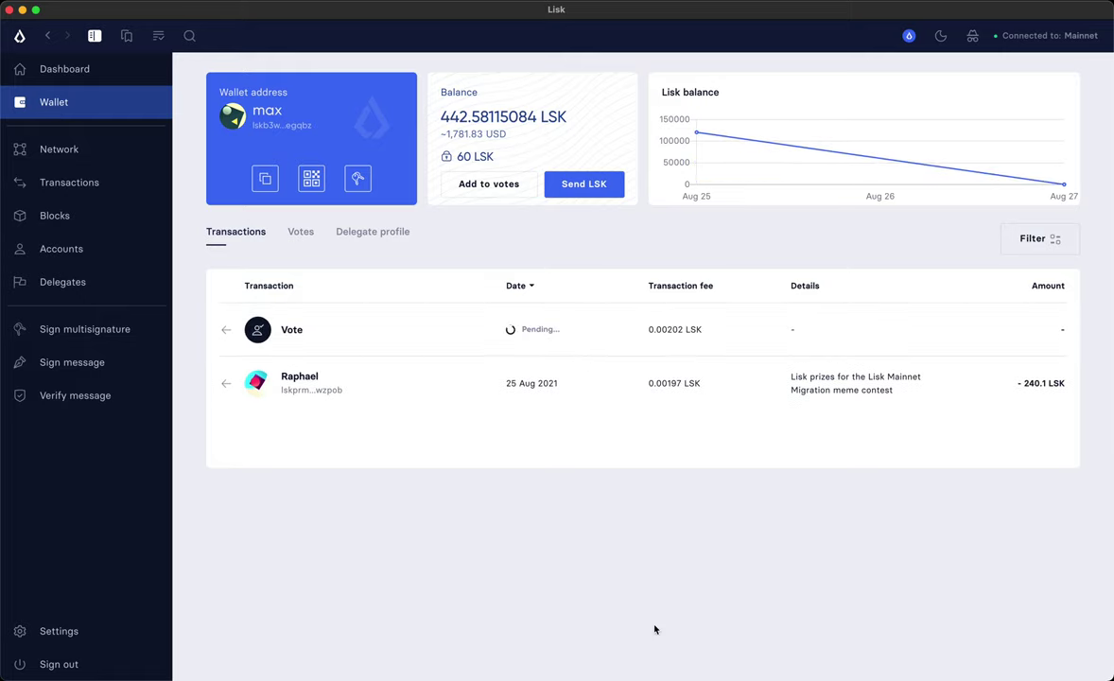